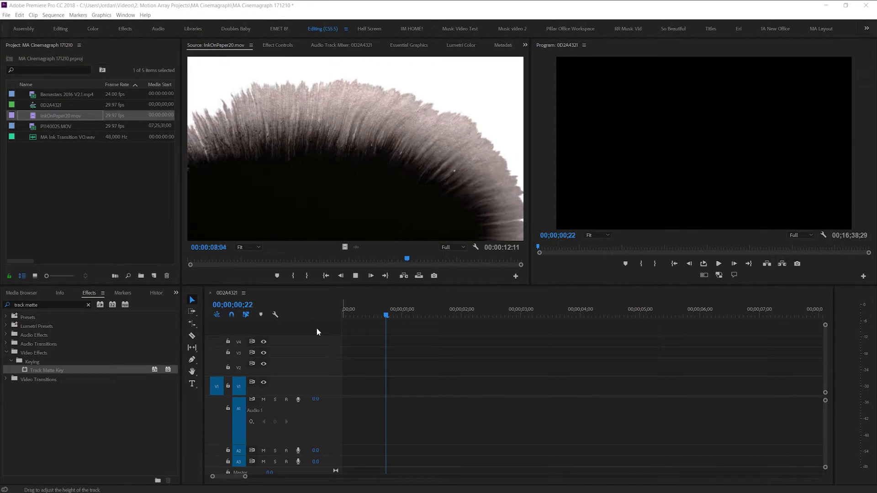
Preview P1140025.MOV, Bernastars 2016 V2.1.mp4 and InkOnPaper20.mov in the source monitor, scrubbing through each clip
double_click(47, 127)
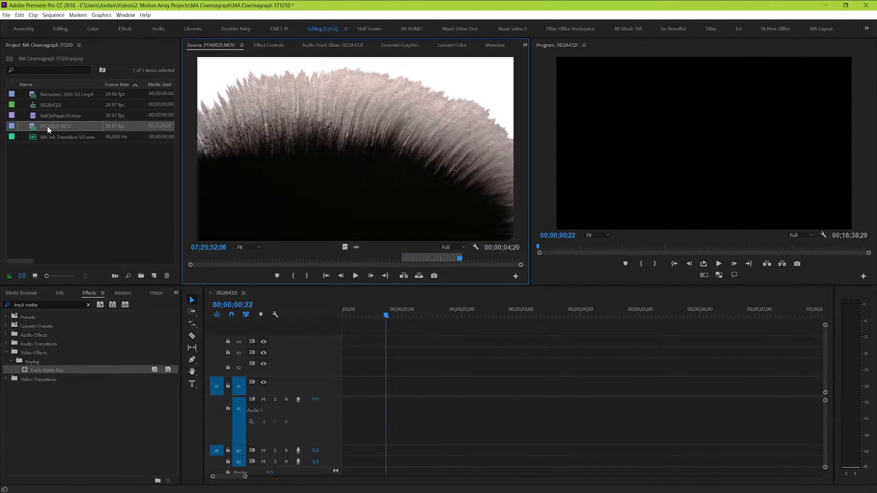
left_click_drag(402, 261, 447, 261)
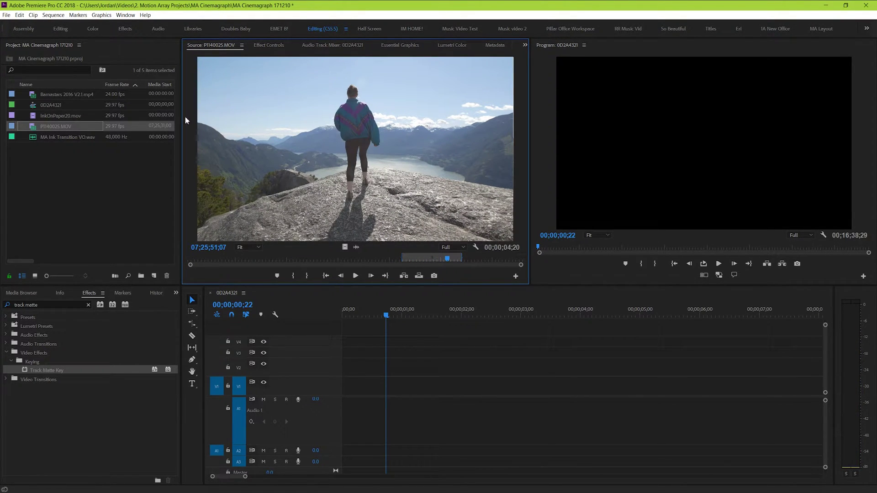
double_click(73, 94)
left_click_drag(186, 260, 193, 262)
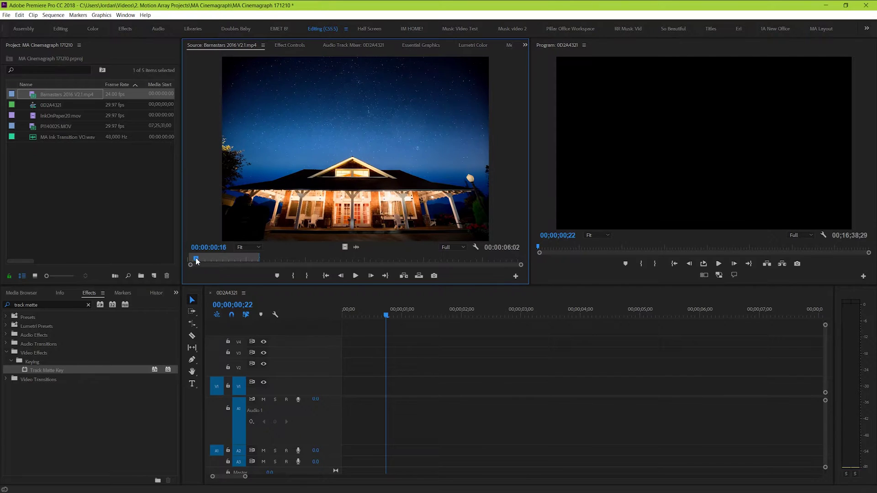
double_click(45, 120)
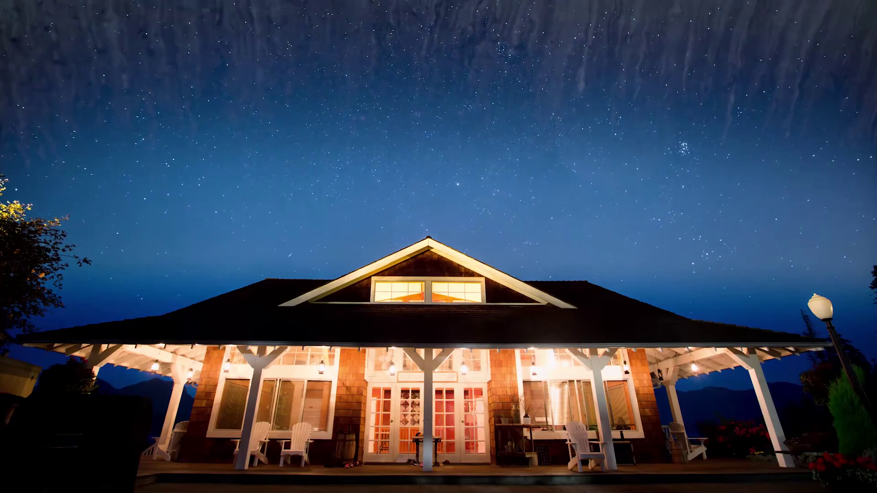
mouse_move(186, 250)
left_mouse_down()
mouse_move(526, 231)
mouse_move(510, 245)
mouse_move(443, 254)
left_mouse_up()
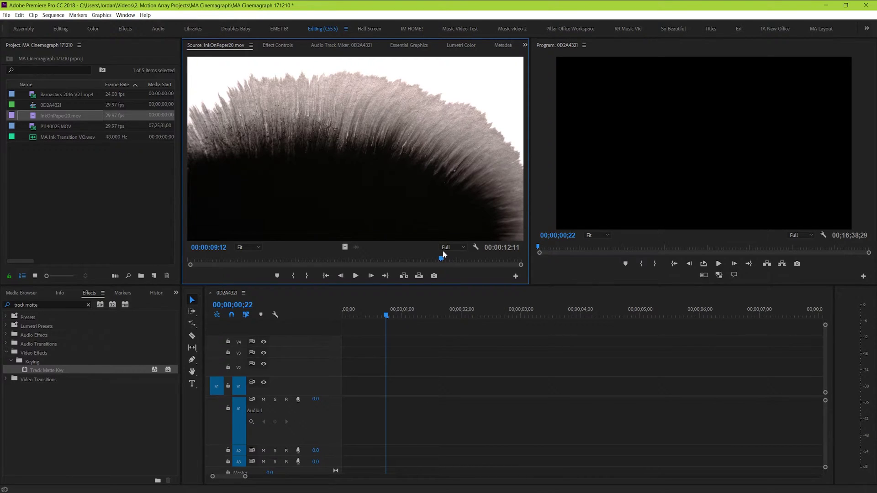
left_click_drag(443, 251, 164, 252)
Place the video of P1140025.MOV at the start of V2 and Bernastars 2016 V2.1.mp4 on V1 from about 00;00;00;15
double_click(59, 127)
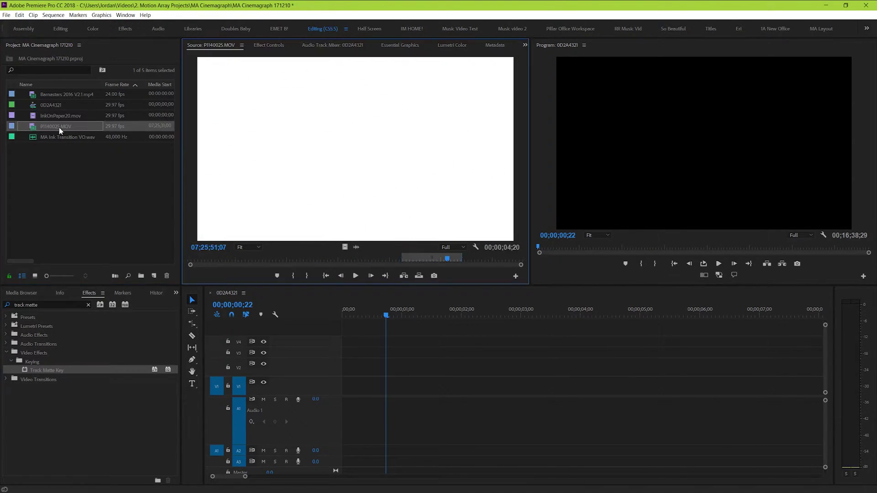
left_click_drag(340, 314, 332, 371)
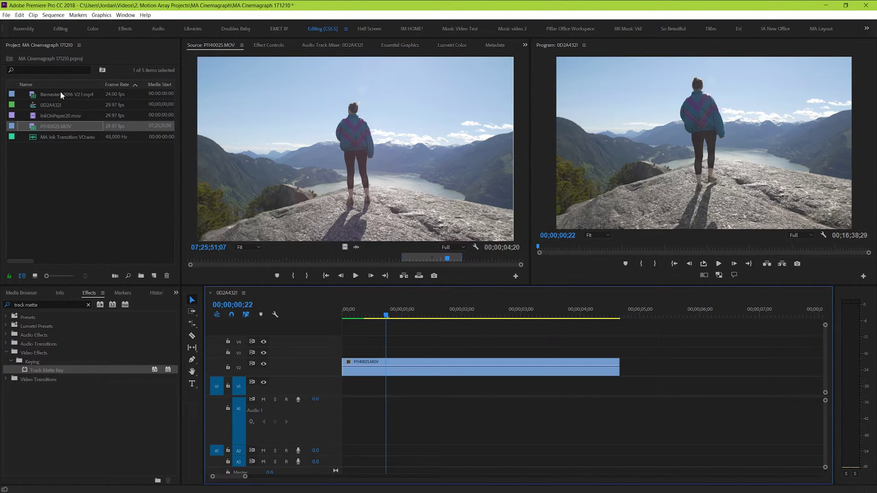
double_click(61, 94)
left_click_drag(343, 247, 376, 389)
Set the scale of the Bernastars 2016 V2.1.mp4 clip on V1 to 112
left_click(405, 395)
left_click(292, 45)
left_click(304, 99)
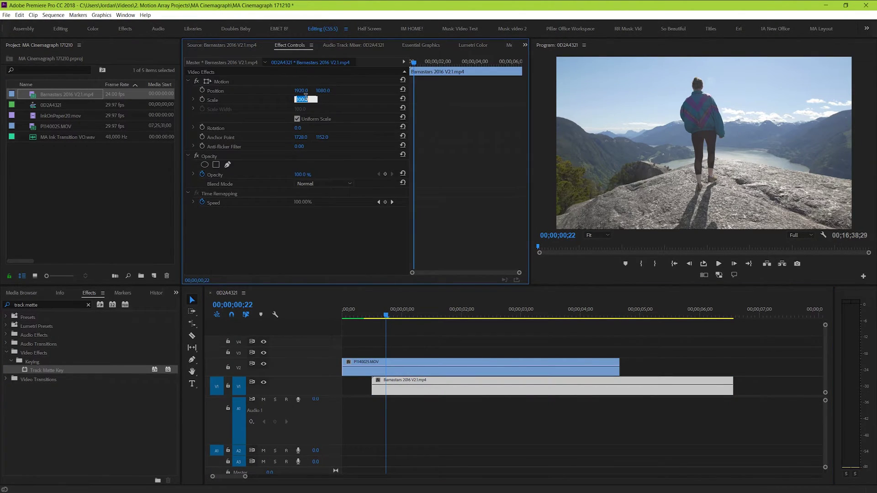
type("112")
key("Return")
Place the video of InkOnPaper20.mov on V3, aligned with the start of the Bernastars clip on V1
left_click(229, 46)
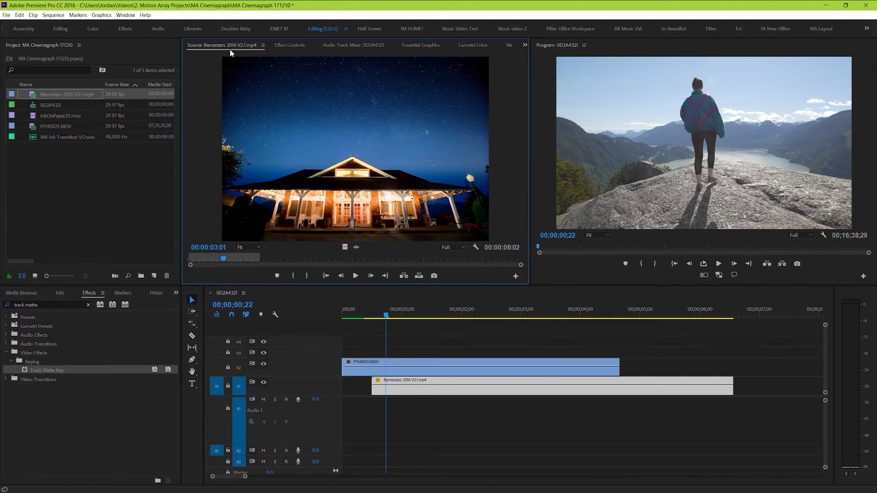
double_click(57, 116)
left_click_drag(345, 247, 376, 351)
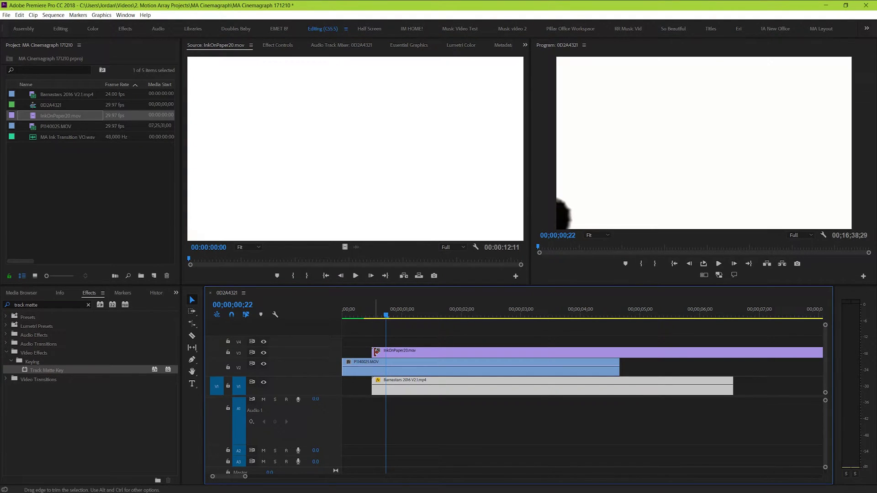
Speed up the InkOnPaper20.mov clip on V3 to 400%
key("minus")
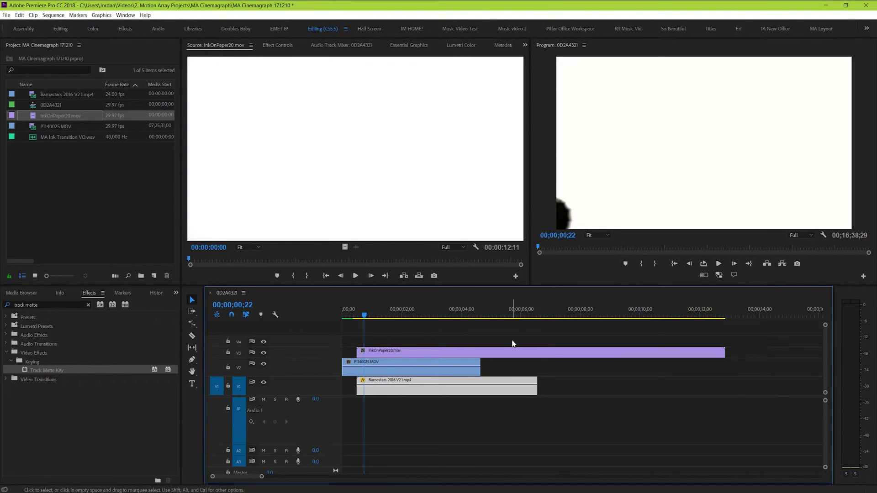
left_click(444, 355)
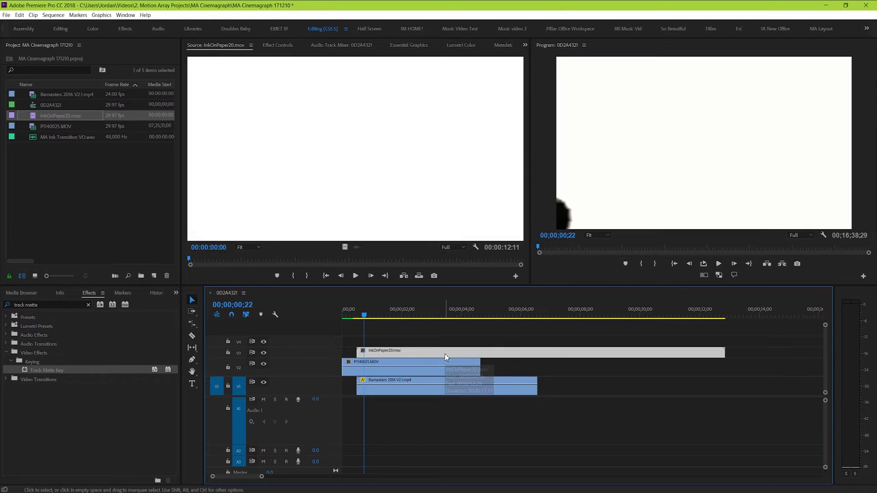
right_click(446, 357)
left_click(462, 351)
type("400")
key("Return")
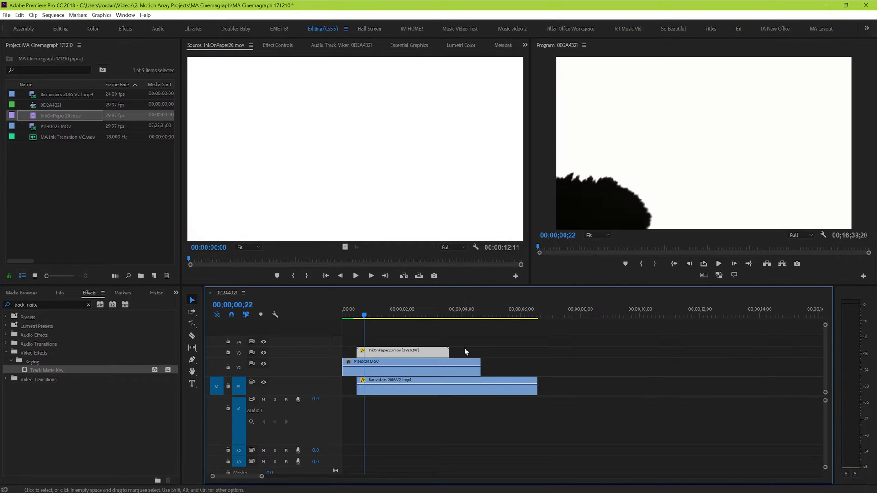
key("equal")
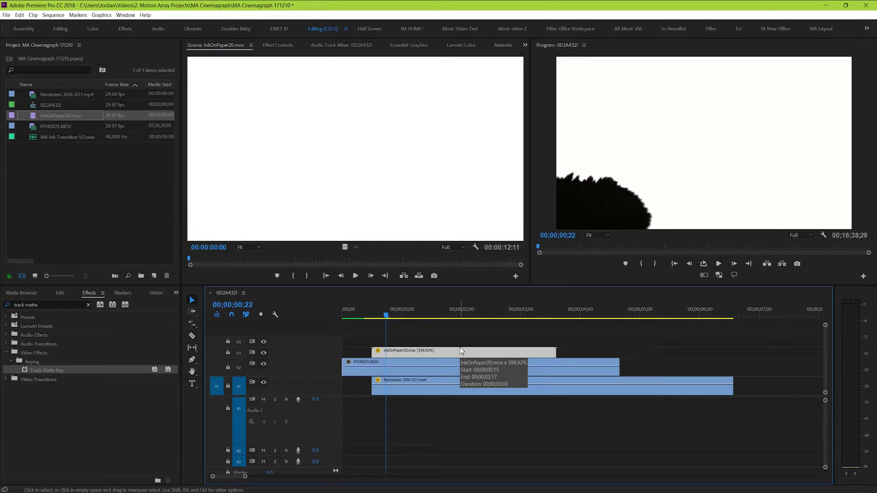
Search the effects for "track" and apply Track Matte Key to the P1140025.MOV clip on V2
left_click(88, 304)
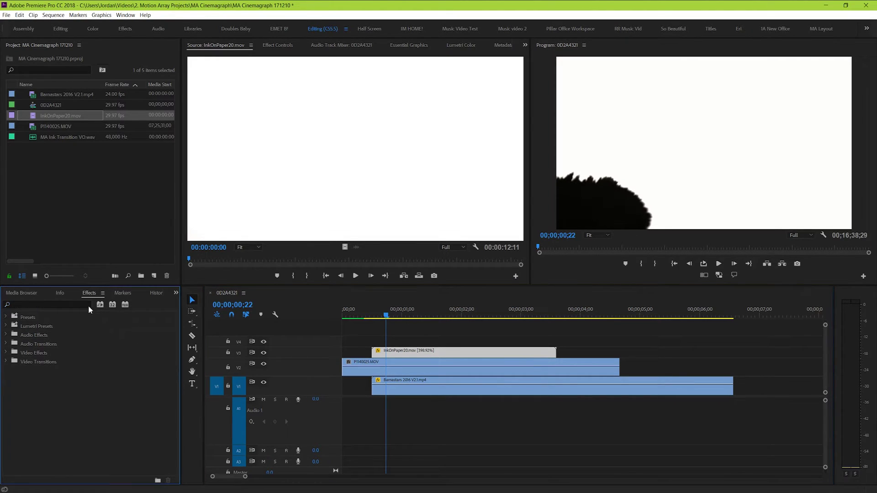
left_click(57, 304)
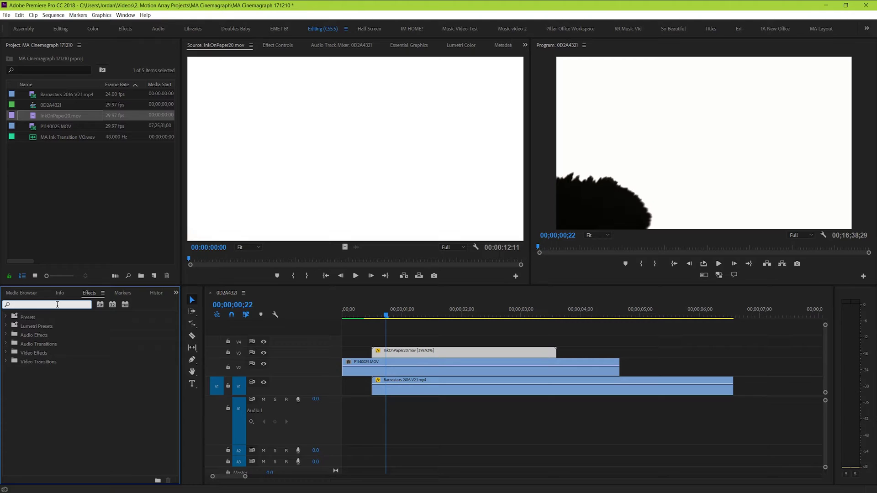
type("track")
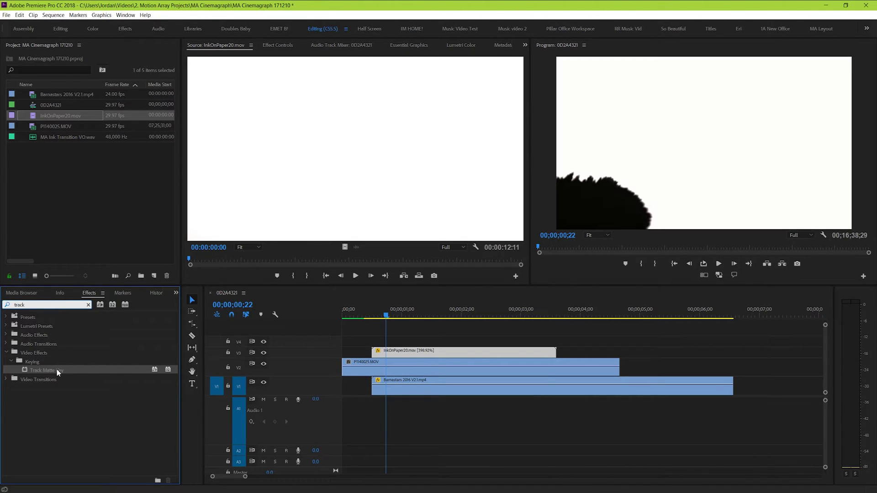
left_click_drag(54, 371, 400, 369)
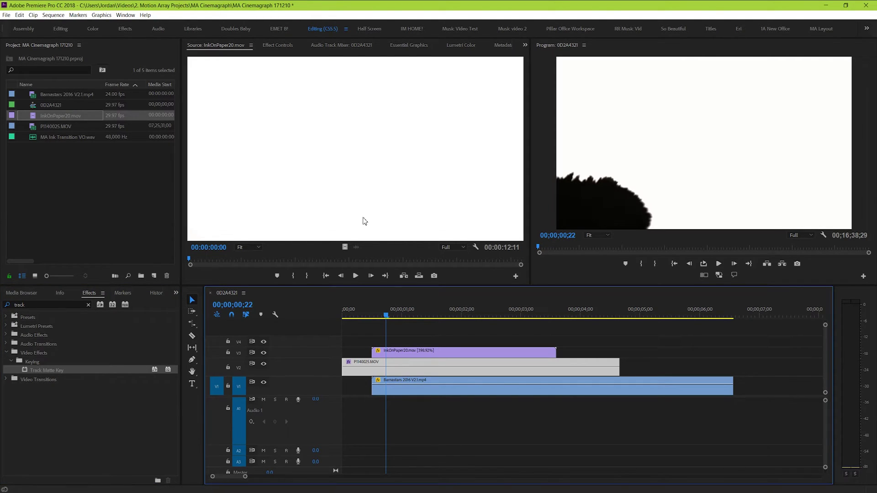
Configure the Track Matte Key on P1140025.MOV to composite using Matte Luma with Video 3 as the matte
left_click(279, 45)
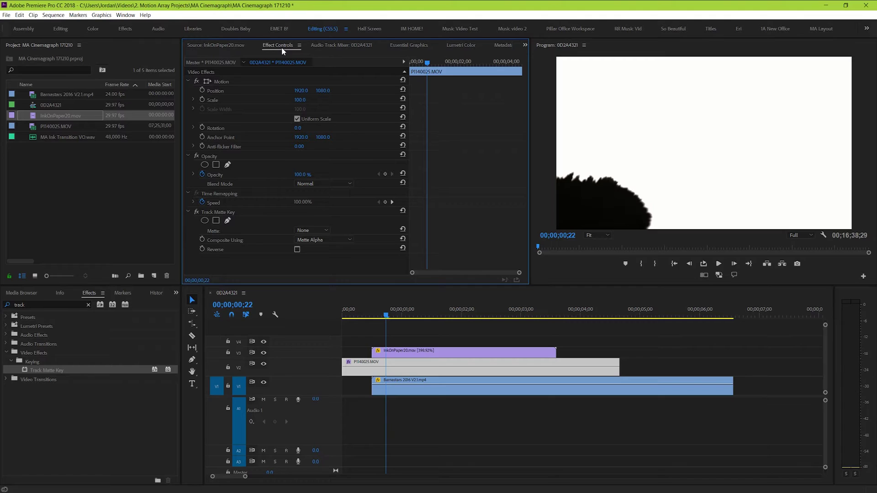
left_click(349, 241)
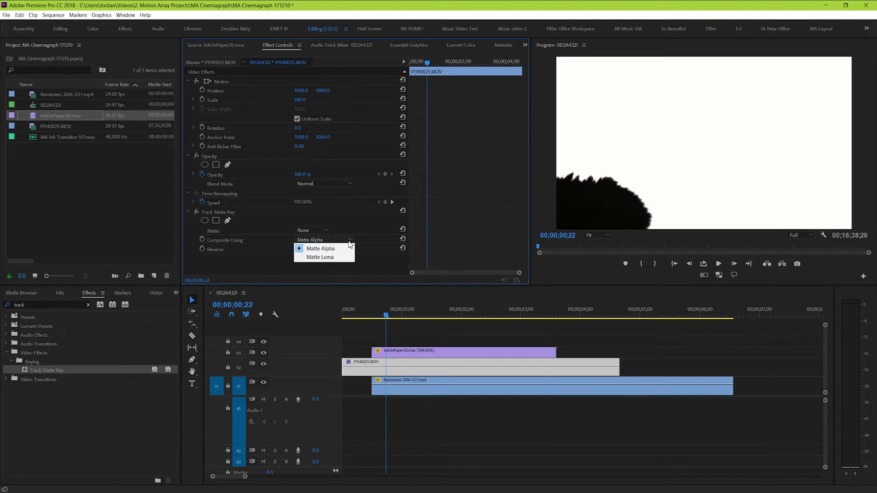
left_click(341, 257)
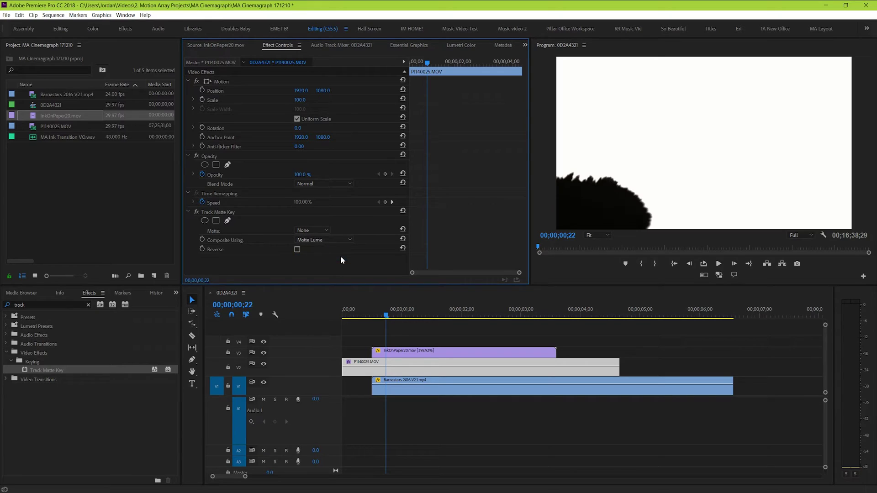
left_click(324, 232)
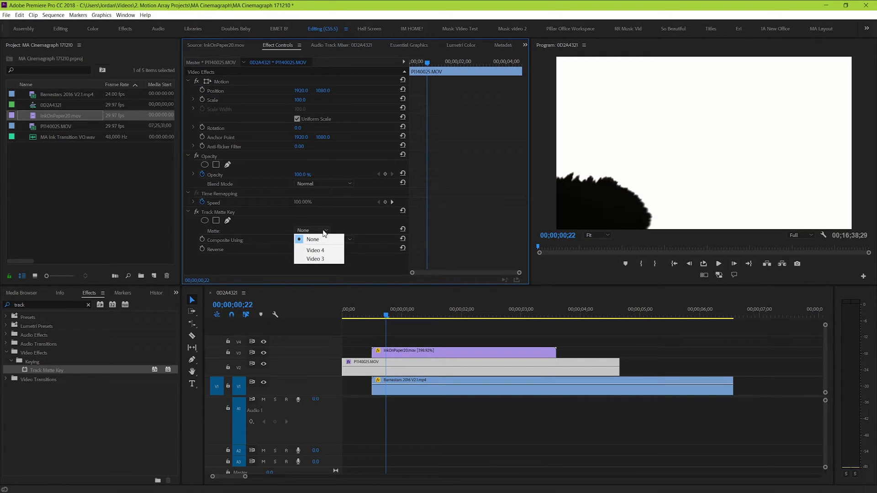
left_click(337, 259)
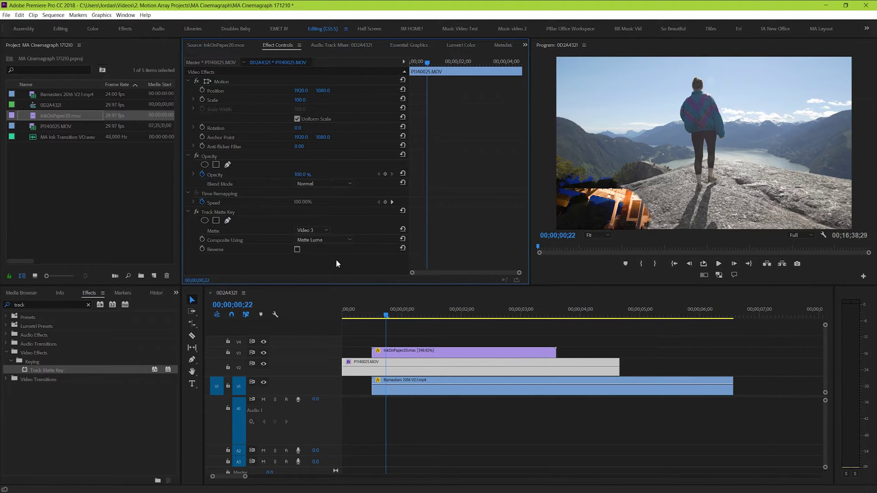
Play the sequence from the beginning to check the ink transition between the two shots
left_click(386, 320)
key("Home")
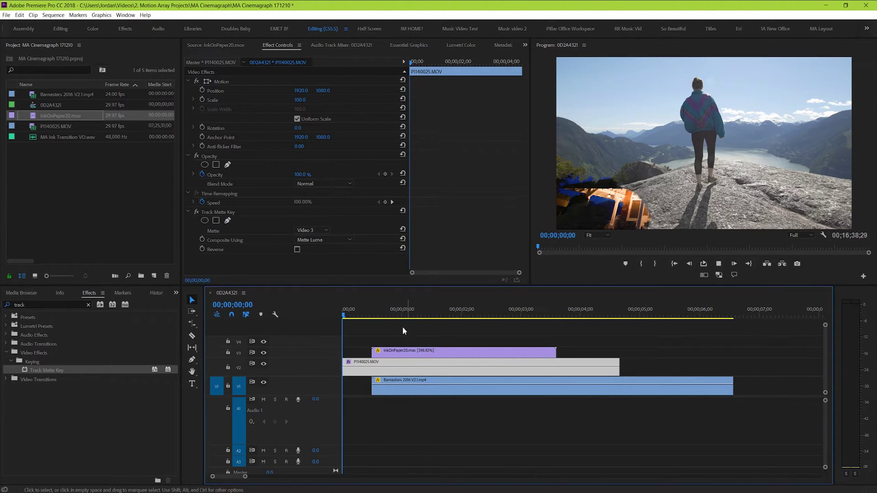
key("space")
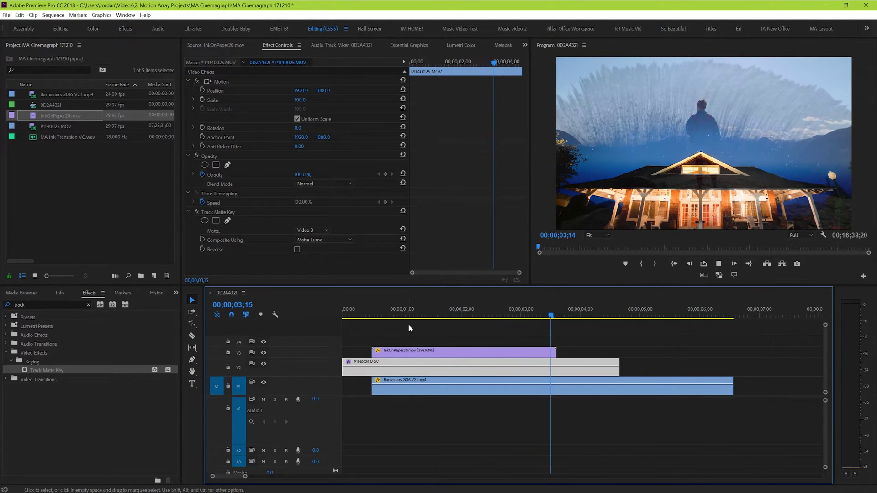
key("space")
Split the P1140025.MOV clip on V2 at the point where the ink clip on V3 starts
left_click_drag(418, 315, 308, 324)
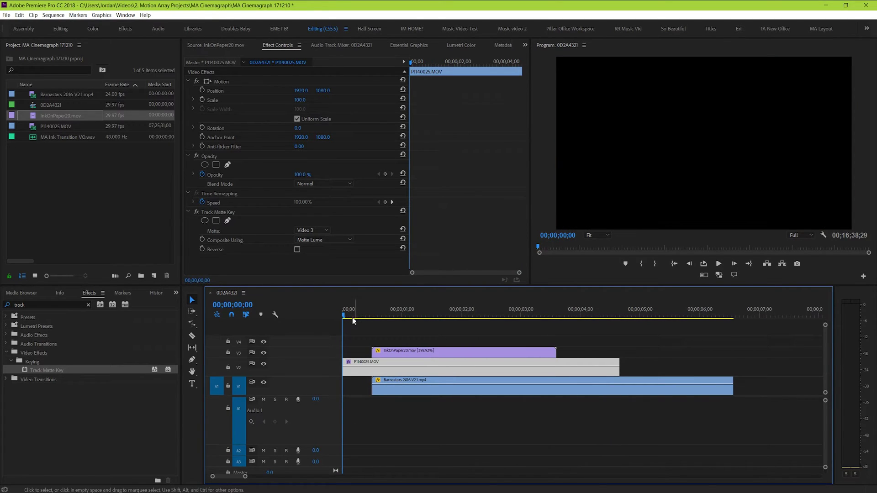
key("equal")
key("equal")
left_click_drag(363, 315, 434, 314)
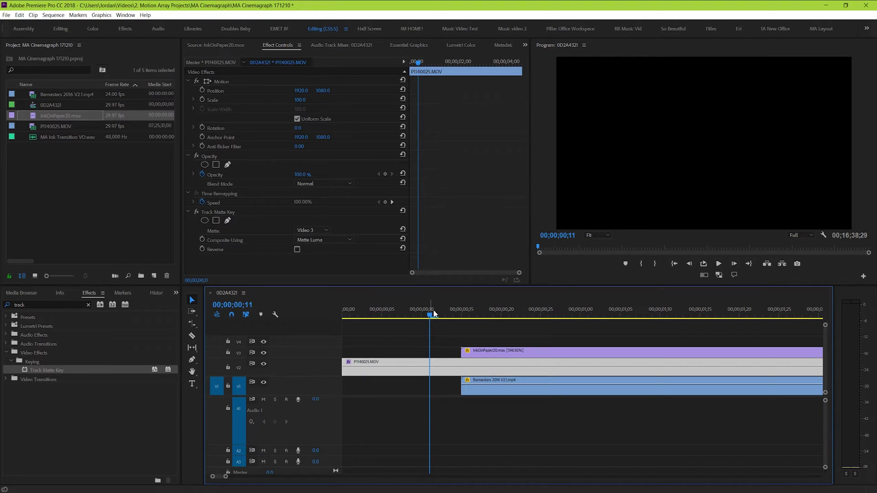
left_click(448, 330)
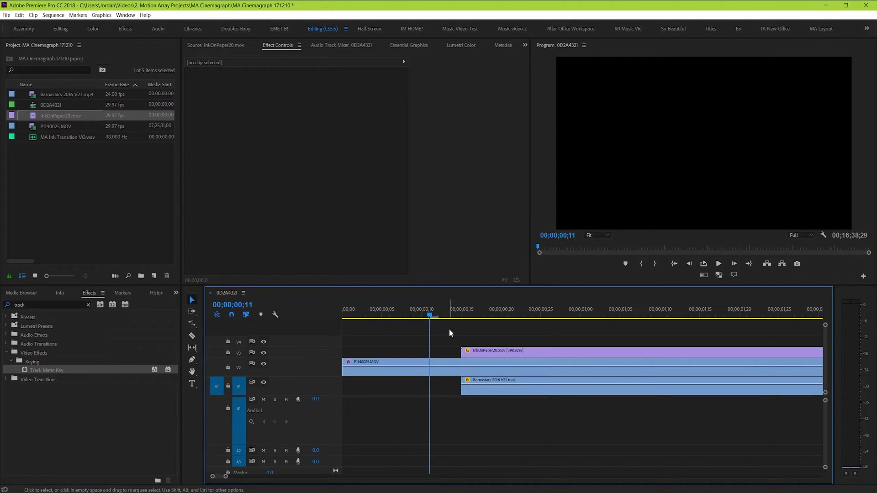
key("c")
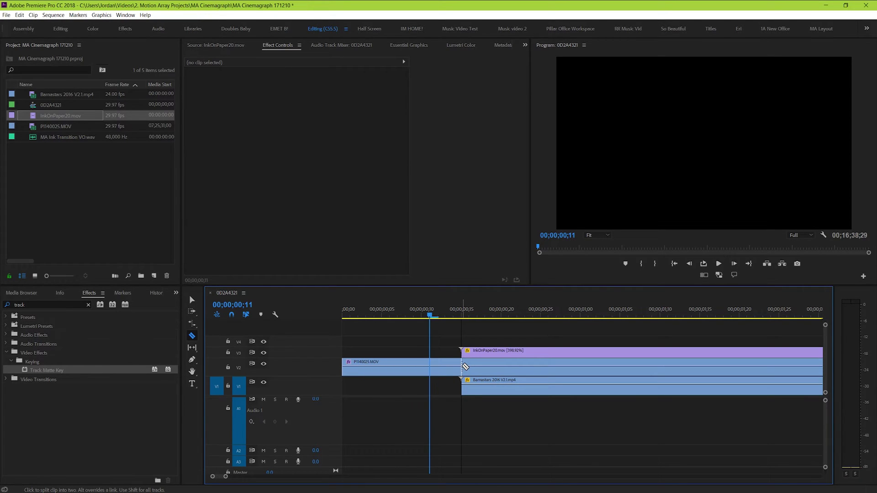
left_click(464, 370)
key("v")
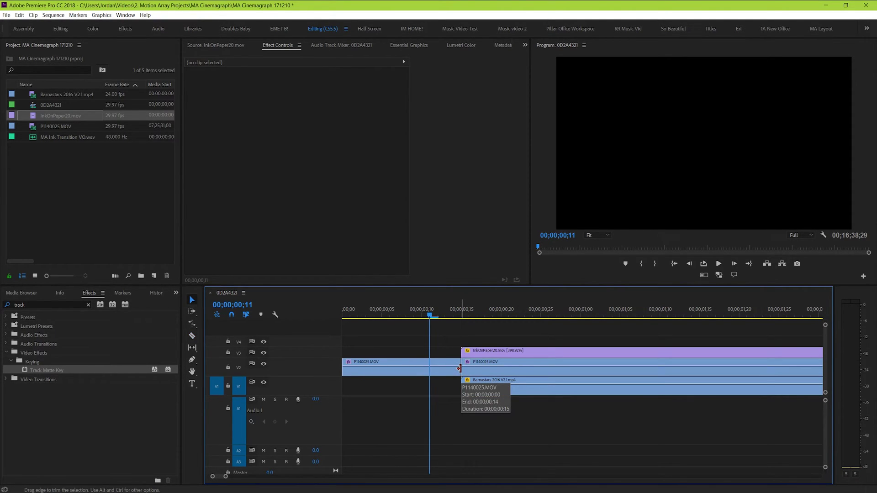
Delete the Track Matte Key effect from the first P1140025.MOV segment, before the ink clip
left_click(438, 371)
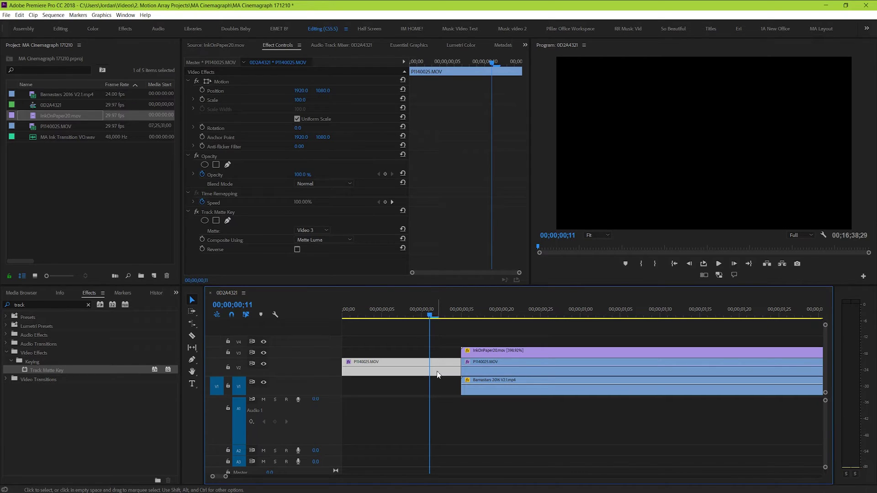
left_click(218, 213)
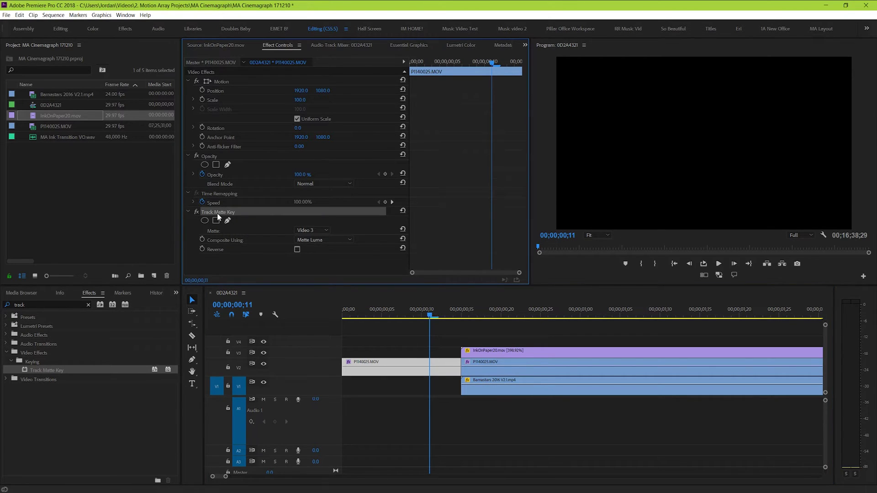
key("Delete")
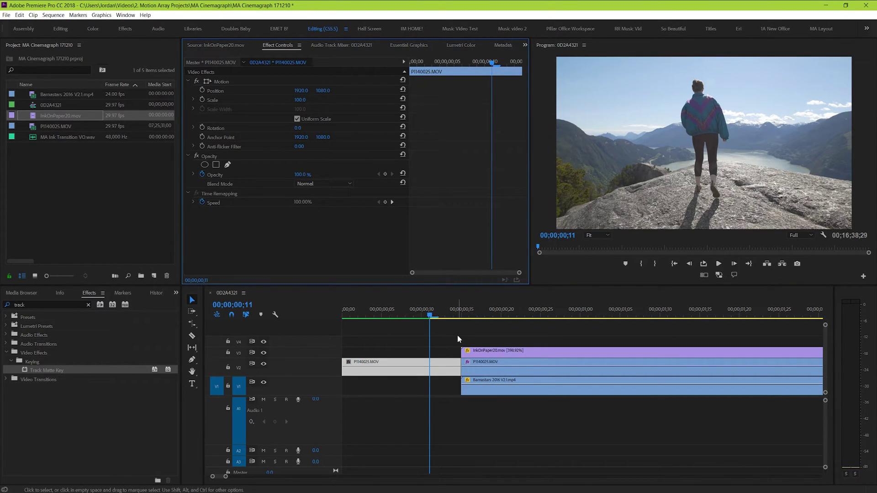
Play the sequence again from the start to review the cut into the ink transition
left_click(305, 317)
key("Home")
key("space")
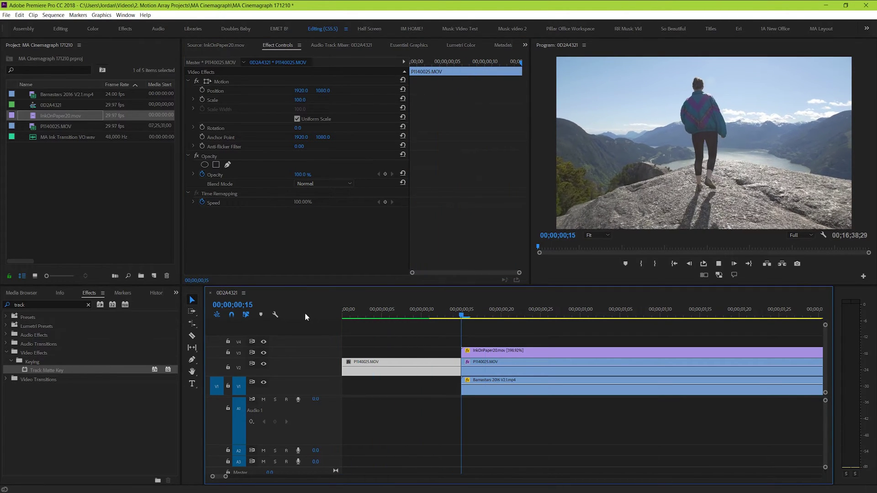
key("space")
key("minus")
key("minus")
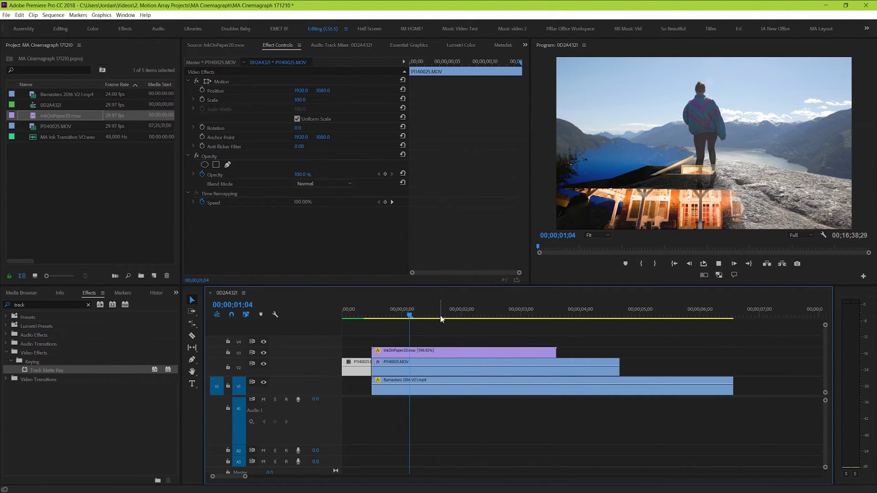
Play through the ink transition and position the playhead at the end of the ink clip on V3
key("space")
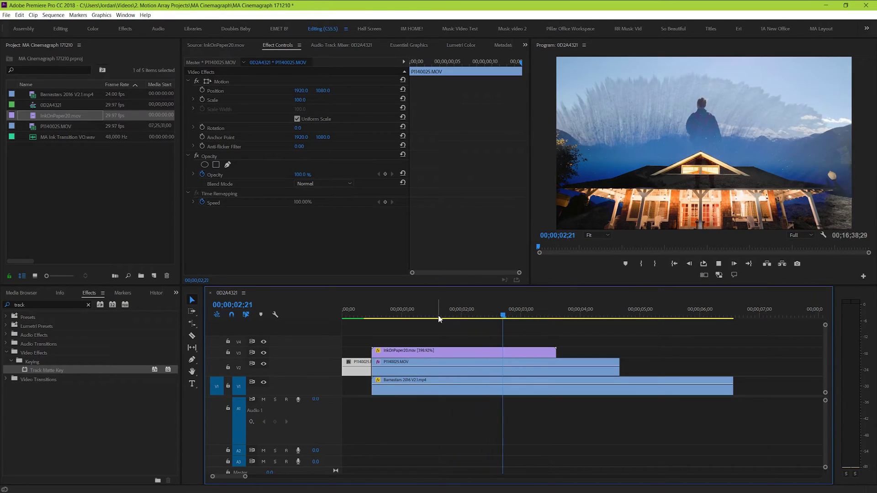
key("space")
mouse_move(536, 312)
left_mouse_down()
mouse_move(562, 311)
mouse_move(459, 313)
mouse_move(555, 314)
left_mouse_up()
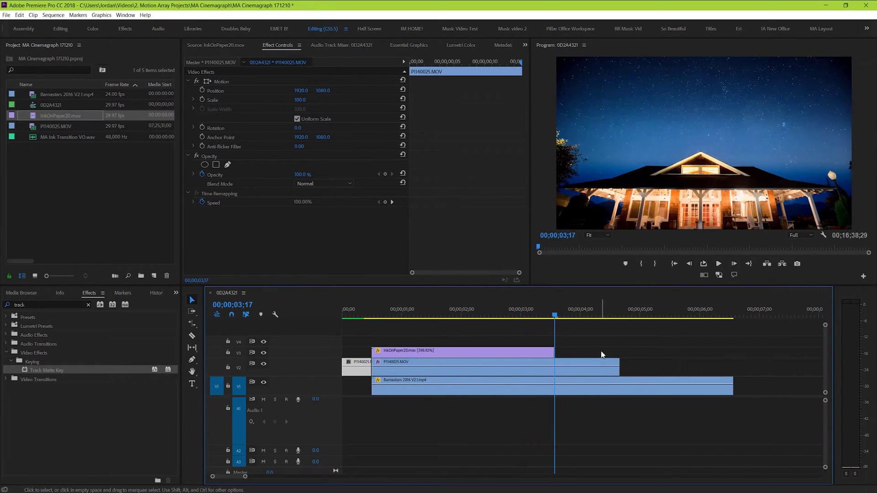
Set the vertical position of the InkOnPaper20.mov clip to 867 and its scale to 130
left_click(525, 352)
mouse_move(300, 99)
left_mouse_down()
mouse_move(310, 100)
mouse_move(195, 91)
left_mouse_up()
left_click_drag(321, 91, 352, 91)
key("Tab")
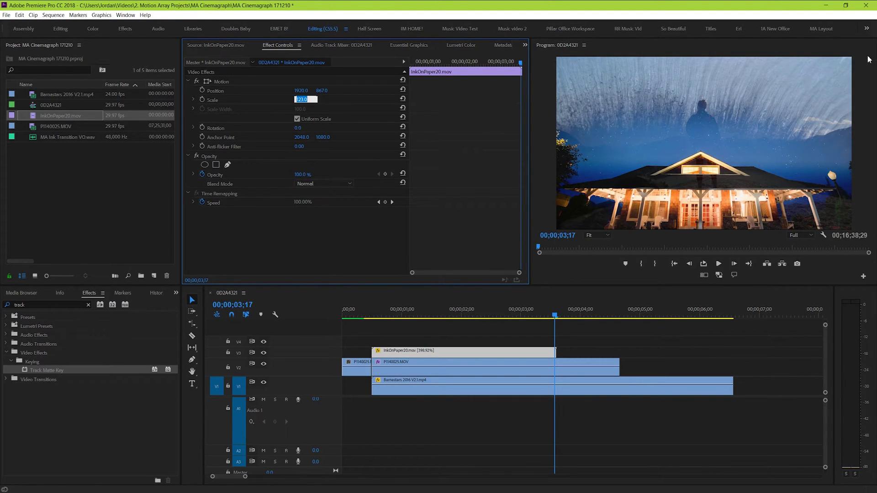
type("130")
key("Return")
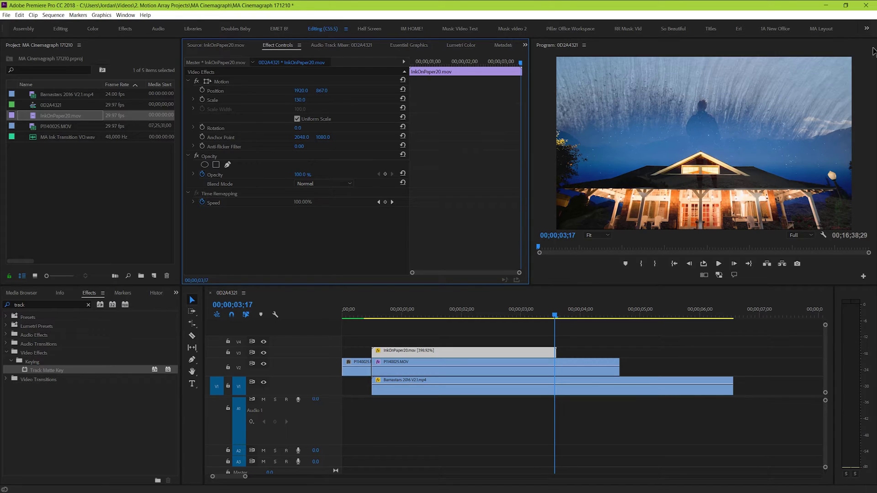
Keyframe the second P1140025.MOV segment's opacity to fade from 100% to 0%, ending where the ink clip on V3 ends
left_click(478, 371)
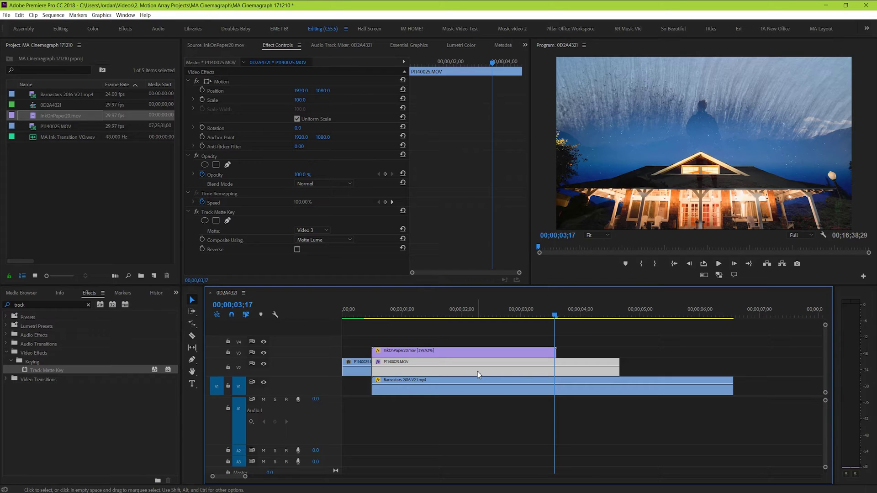
left_click(556, 366, "ctrl")
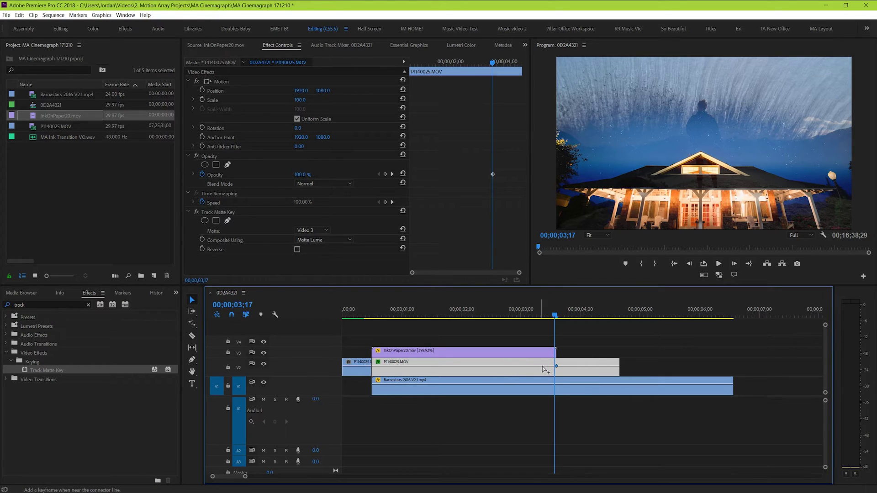
left_click(516, 366, "ctrl")
left_click_drag(559, 368, 557, 374)
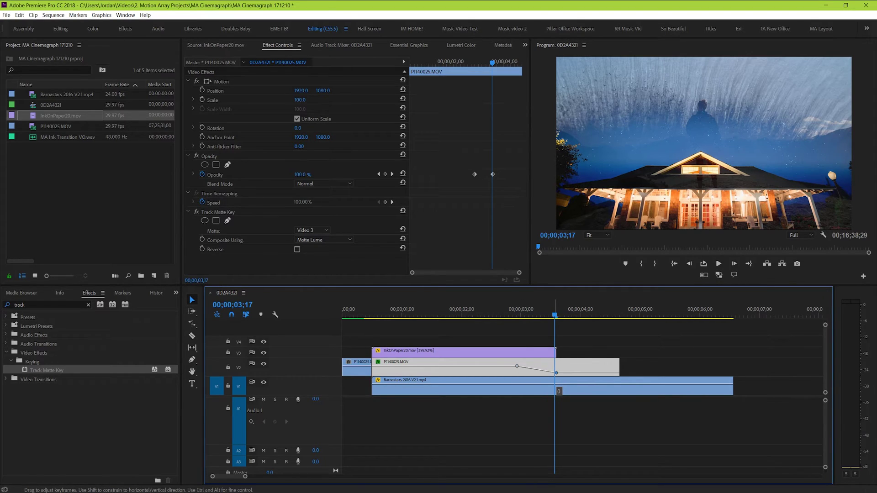
left_click_drag(555, 315, 516, 319)
mouse_move(516, 367)
left_mouse_down()
mouse_move(538, 366)
mouse_move(507, 366)
left_mouse_up()
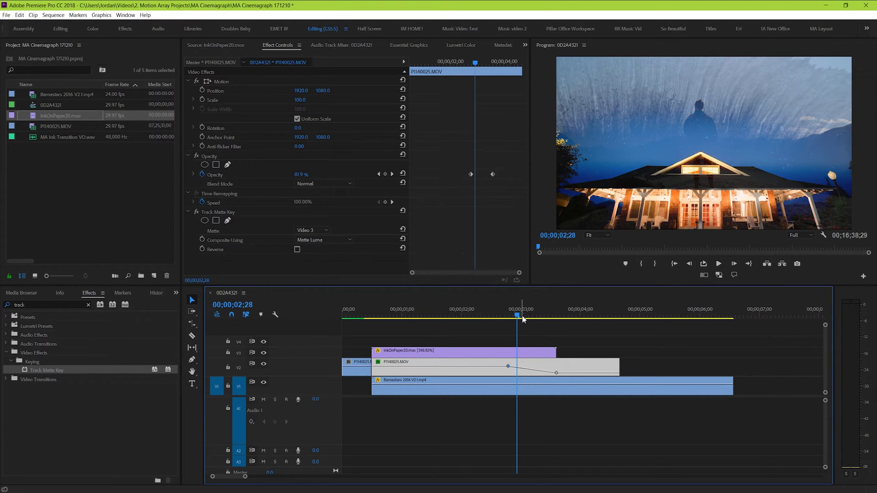
Play the sequence from near its start to past the ink clip to check the opacity fade
left_click_drag(522, 317, 352, 317)
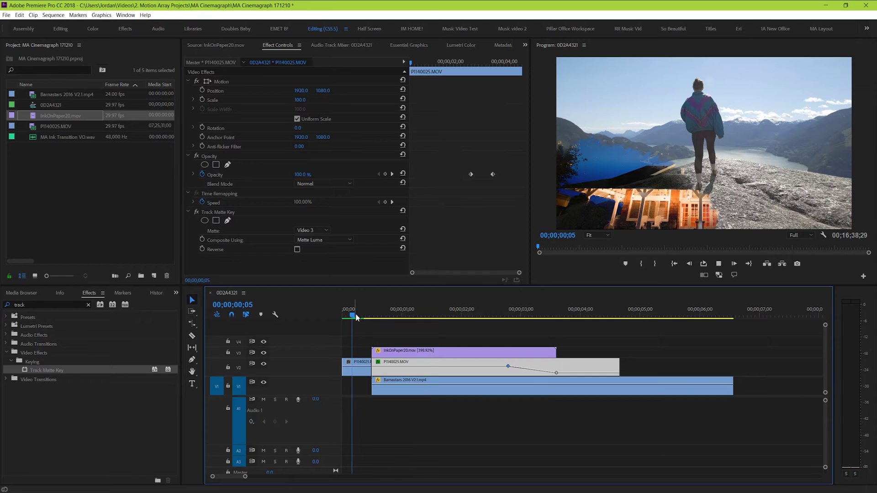
key("space")
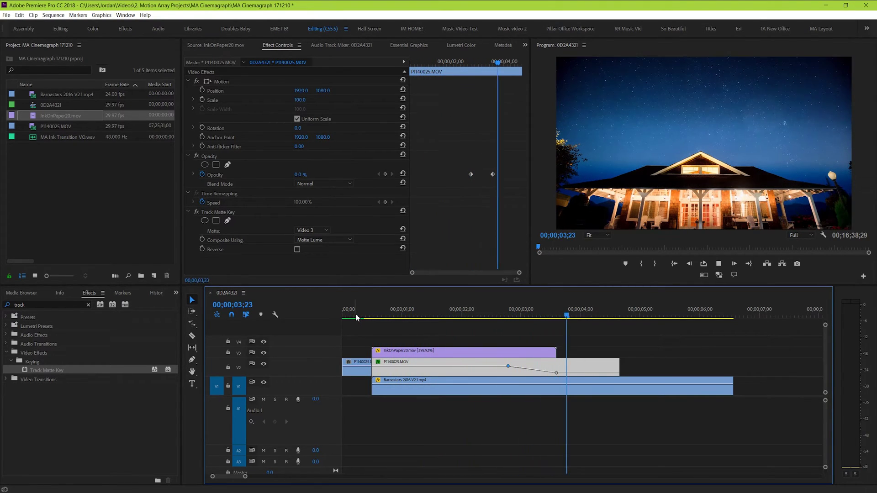
scroll(357, 317, "down", 1)
key("space")
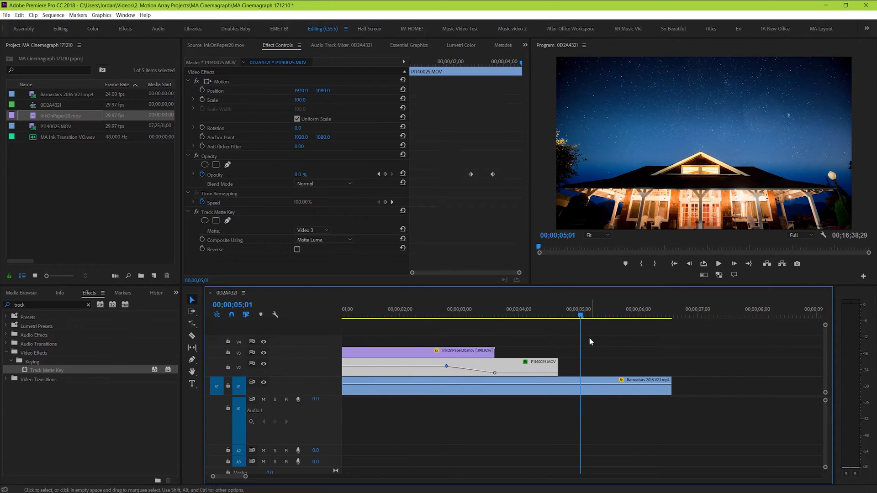
Deselect the clips and place the playhead at 00;00;02;02, partway through the ink transition
left_click(591, 337)
key("minus")
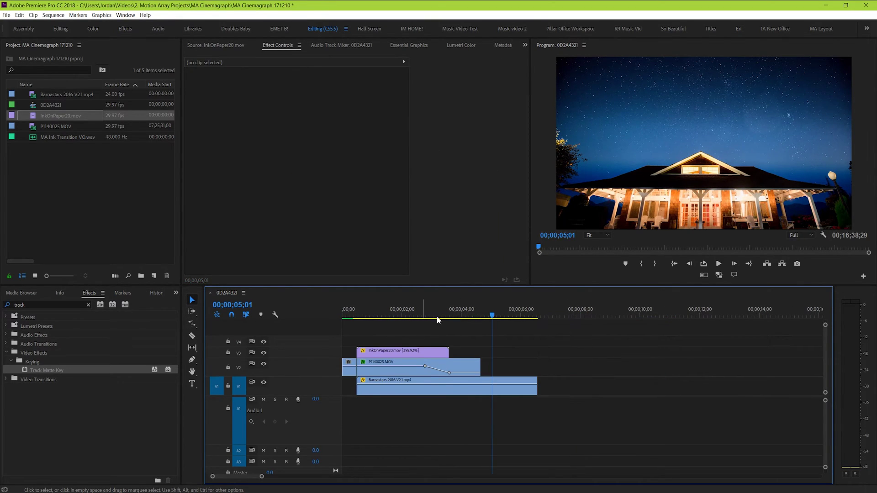
left_click(401, 315)
key("equal")
key("equal")
key("equal")
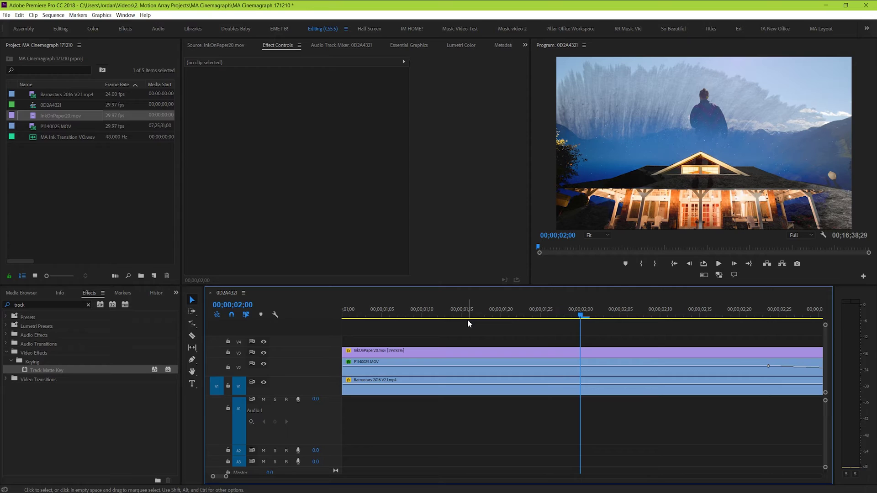
left_click_drag(581, 310, 598, 299)
key("minus")
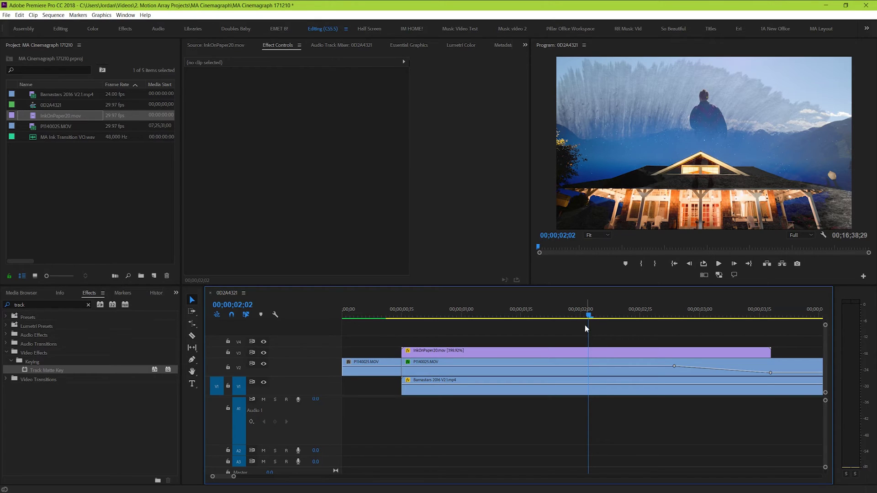
Increase the ink clip's contrast in Lumetri Basic Correction: lower Blacks to -6.9, raise Whites slightly, lower Shadows strongly and raise Highlights strongly
left_click(592, 355)
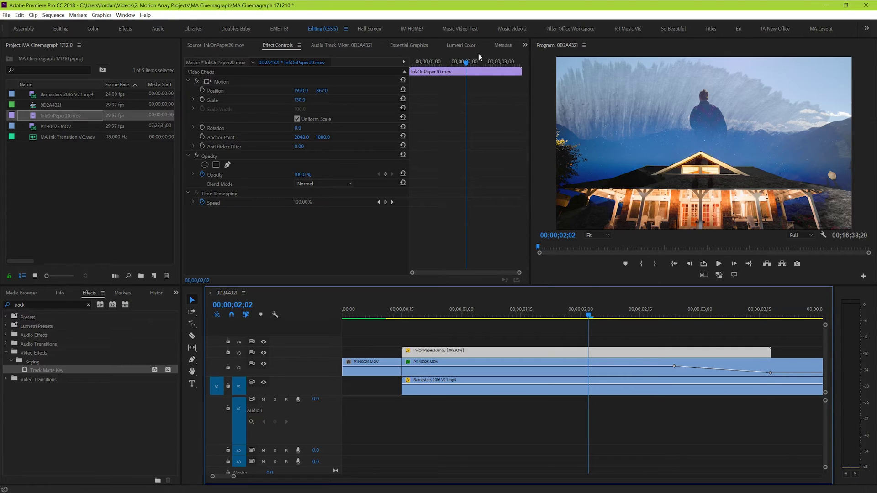
left_click(461, 46)
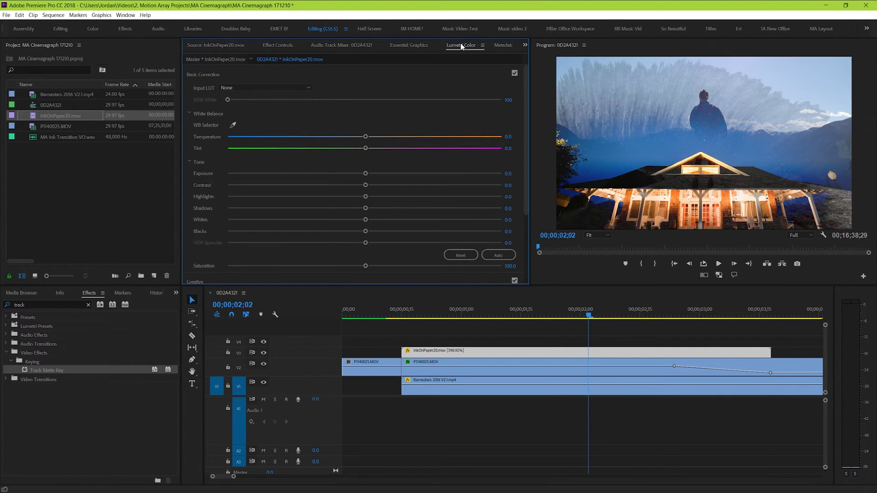
left_click(290, 73)
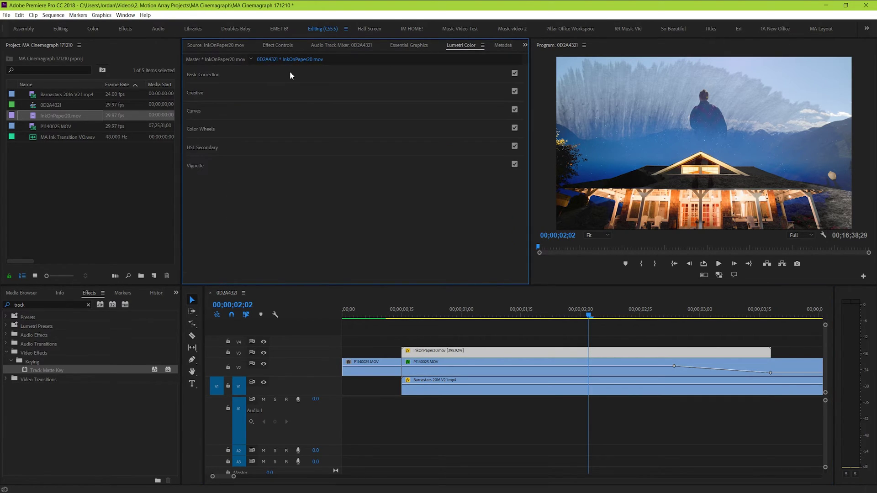
left_click(212, 75)
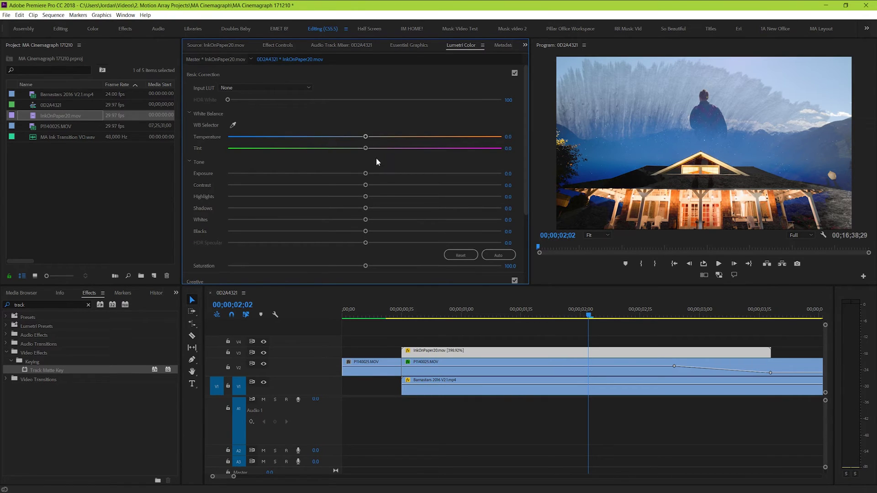
left_click_drag(366, 235, 356, 234)
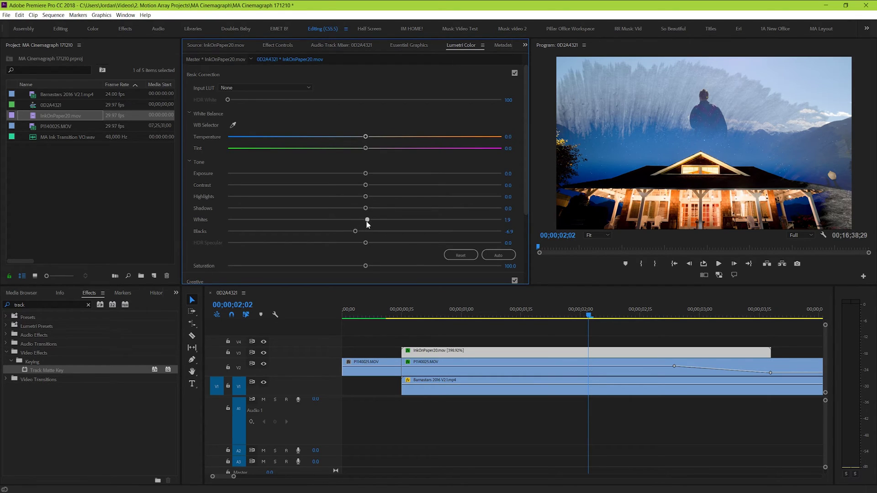
left_click_drag(365, 219, 374, 220)
left_click_drag(365, 208, 279, 203)
left_click_drag(365, 196, 494, 197)
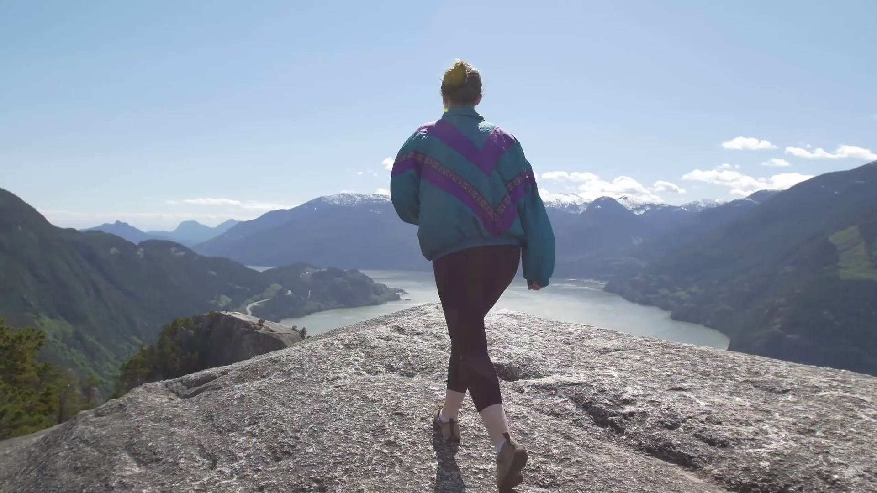